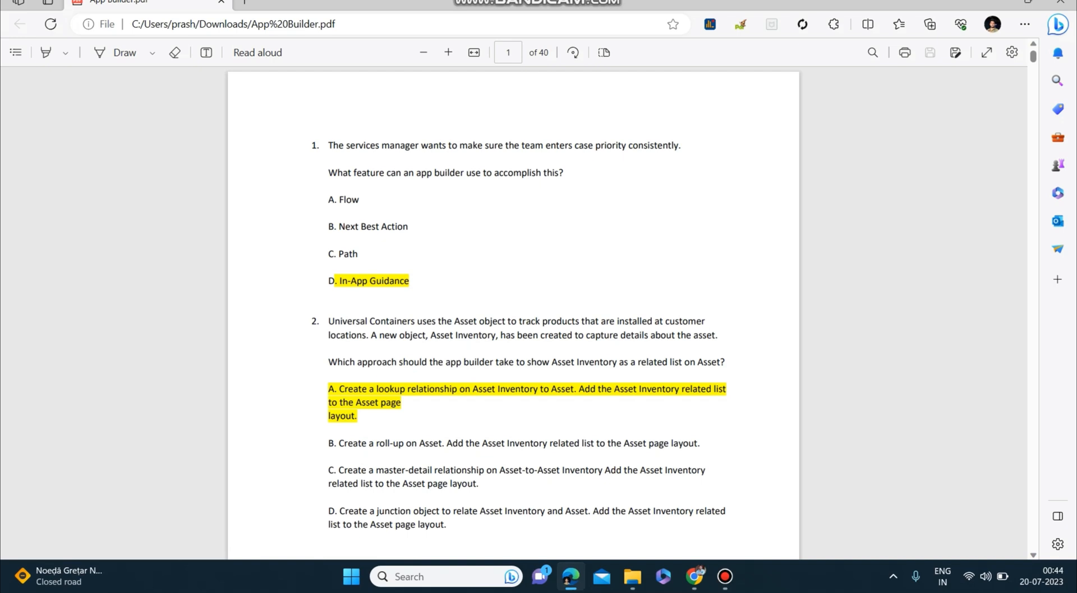
{"action": "scroll", "coordinate": [513, 311], "scroll_direction": "down", "scroll_amount": 2}
{"action": "scroll", "coordinate": [520, 319], "scroll_direction": "down", "scroll_amount": 1}
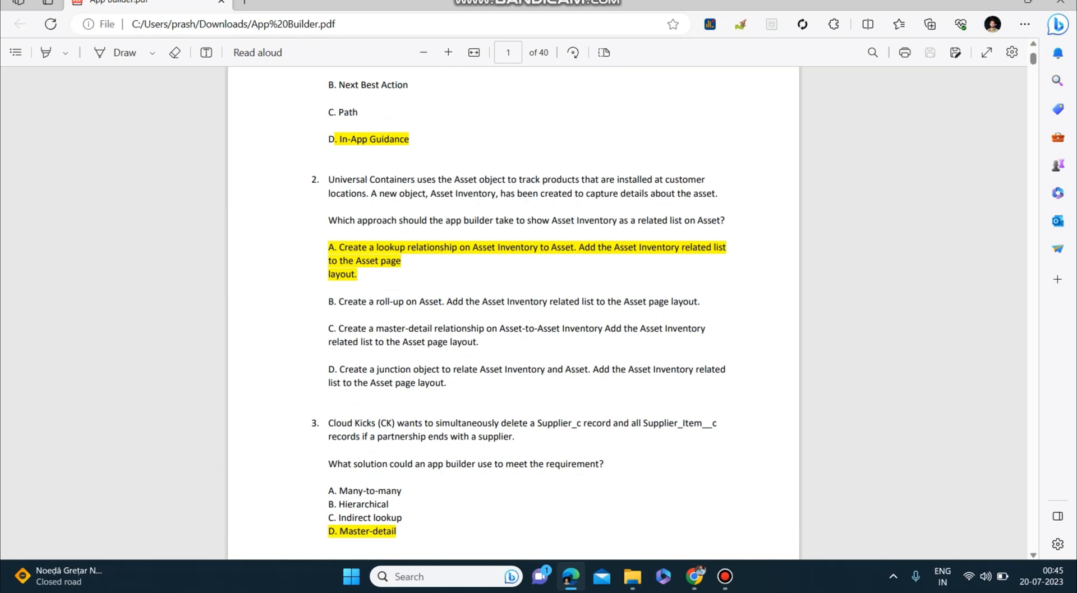
{"action": "scroll", "coordinate": [514, 311], "scroll_direction": "down", "scroll_amount": 3}
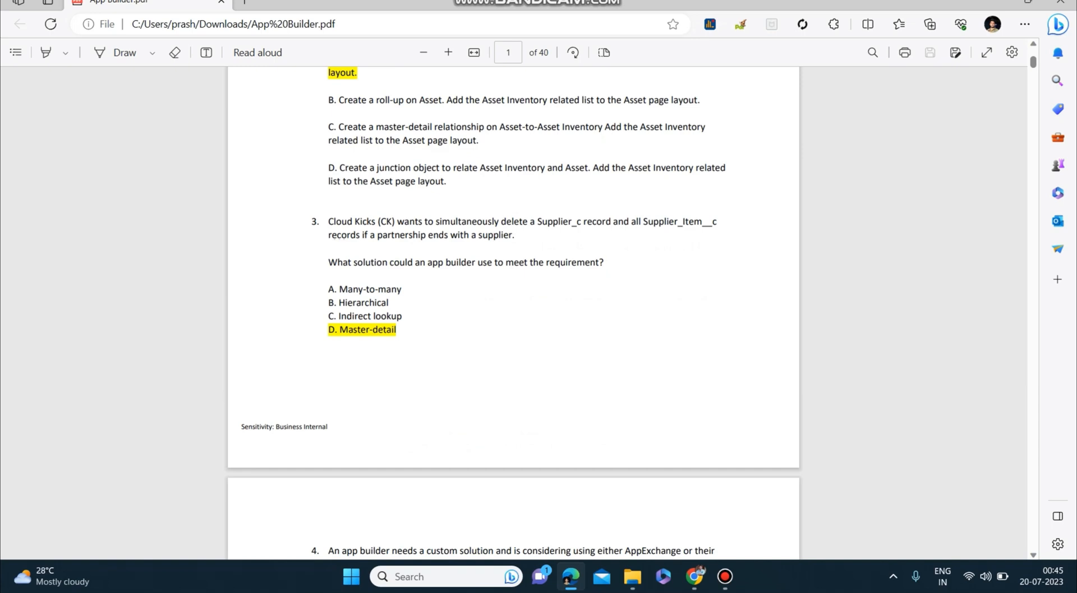
{"action": "scroll", "coordinate": [513, 311], "scroll_direction": "down", "scroll_amount": 2}
{"action": "scroll", "coordinate": [514, 311], "scroll_direction": "down", "scroll_amount": 2}
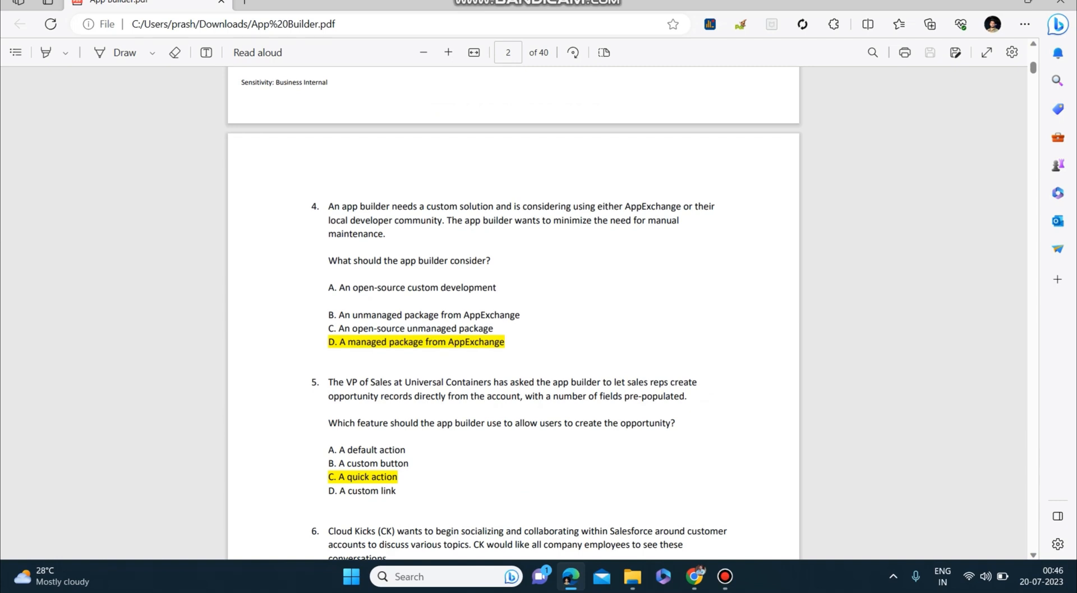
{"action": "scroll", "coordinate": [514, 320], "scroll_direction": "down", "scroll_amount": 1}
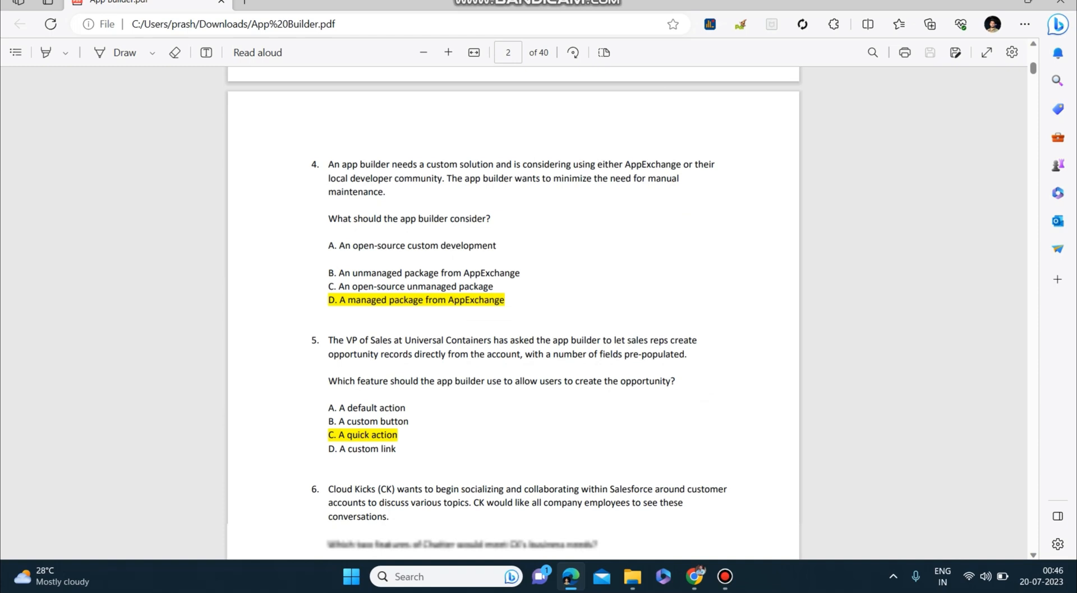
{"action": "scroll", "coordinate": [513, 320], "scroll_direction": "down", "scroll_amount": 2}
{"action": "scroll", "coordinate": [514, 320], "scroll_direction": "down", "scroll_amount": 2}
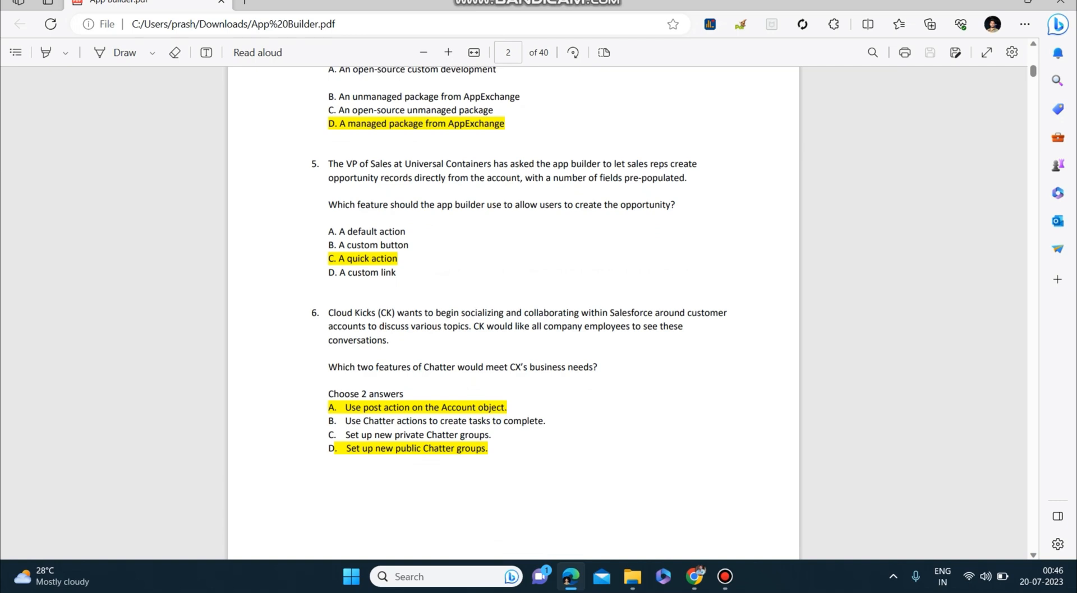
{"action": "scroll", "coordinate": [513, 311], "scroll_direction": "down", "scroll_amount": 2}
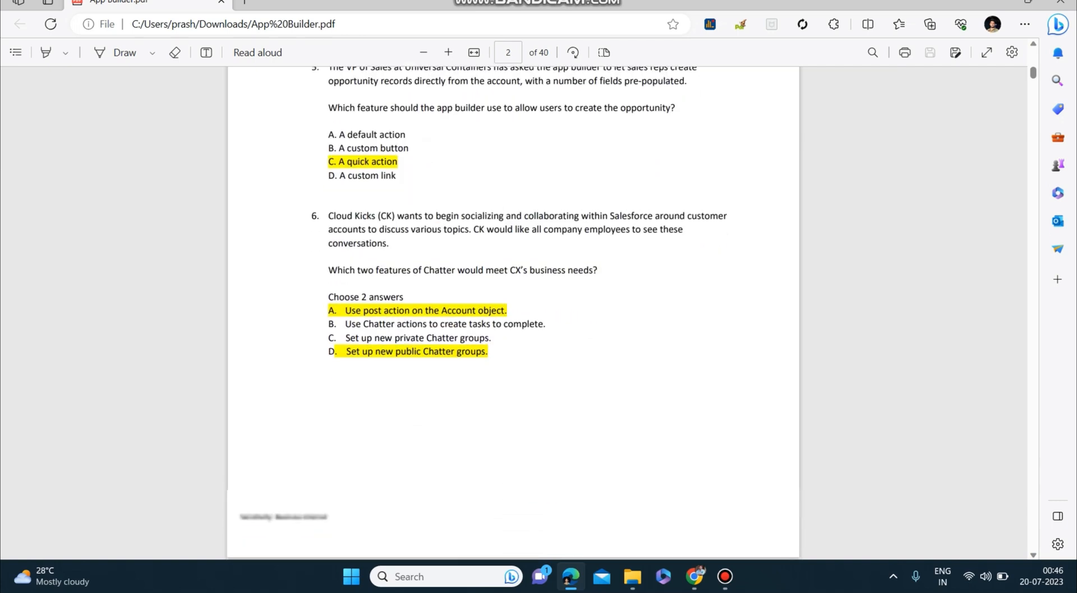
{"action": "scroll", "coordinate": [513, 311], "scroll_direction": "down", "scroll_amount": 1}
{"action": "scroll", "coordinate": [513, 310], "scroll_direction": "down", "scroll_amount": 1}
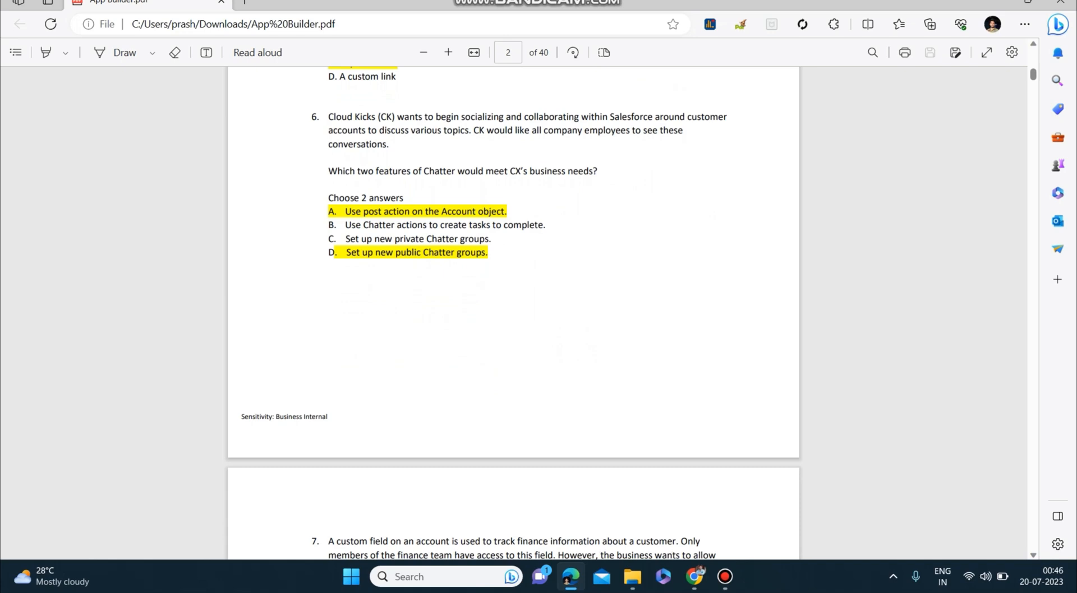
{"action": "scroll", "coordinate": [513, 311], "scroll_direction": "down", "scroll_amount": 3}
{"action": "scroll", "coordinate": [514, 311], "scroll_direction": "down", "scroll_amount": 2}
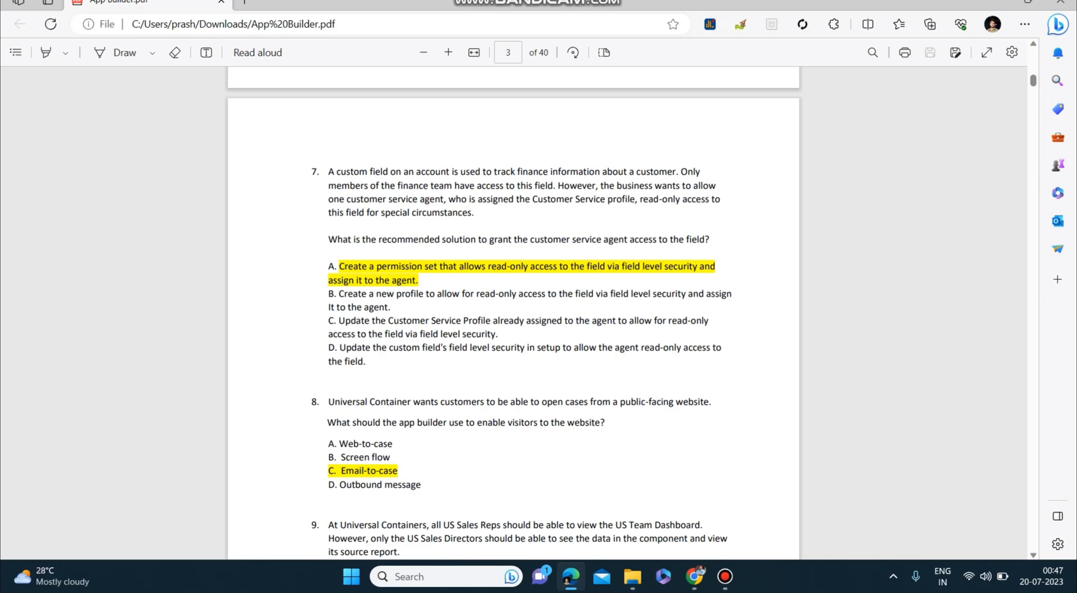
{"action": "scroll", "coordinate": [513, 319], "scroll_direction": "down", "scroll_amount": 2}
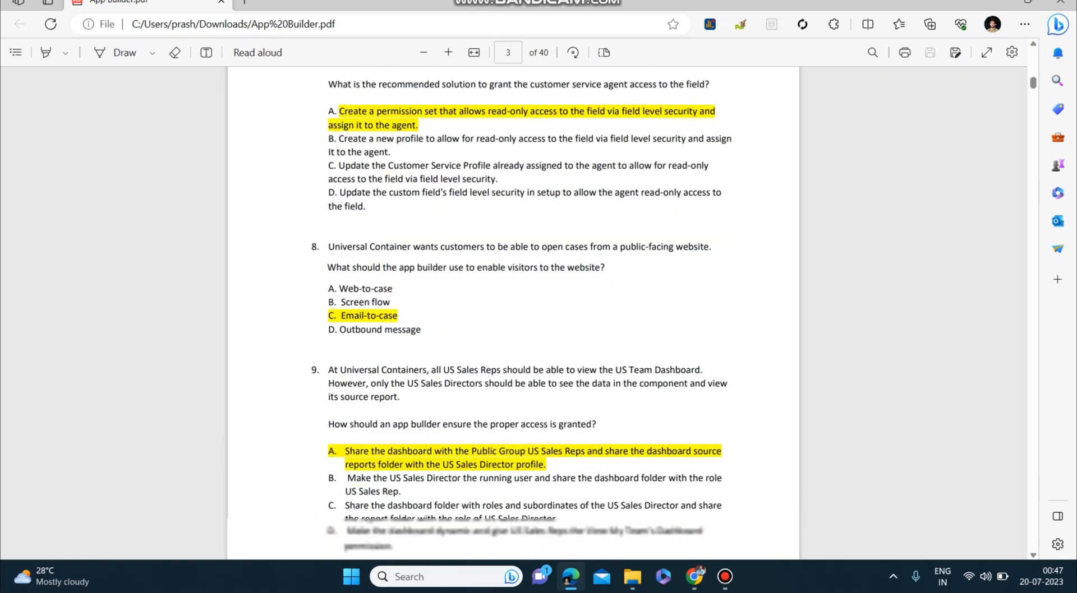
{"action": "scroll", "coordinate": [513, 319], "scroll_direction": "down", "scroll_amount": 1}
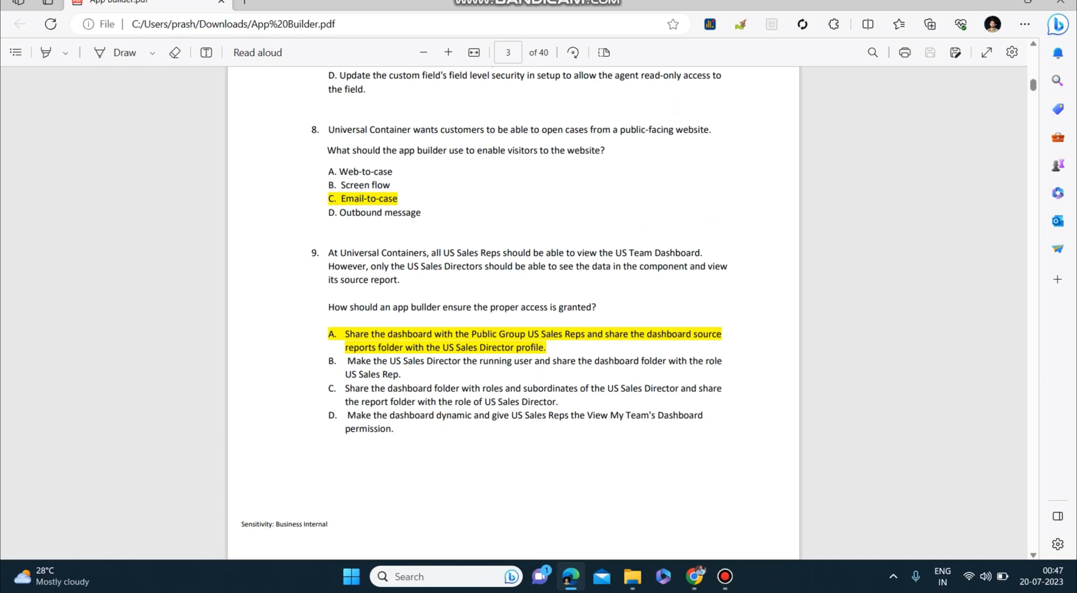
{"action": "scroll", "coordinate": [514, 315], "scroll_direction": "down", "scroll_amount": 1}
{"action": "scroll", "coordinate": [513, 315], "scroll_direction": "down", "scroll_amount": 2}
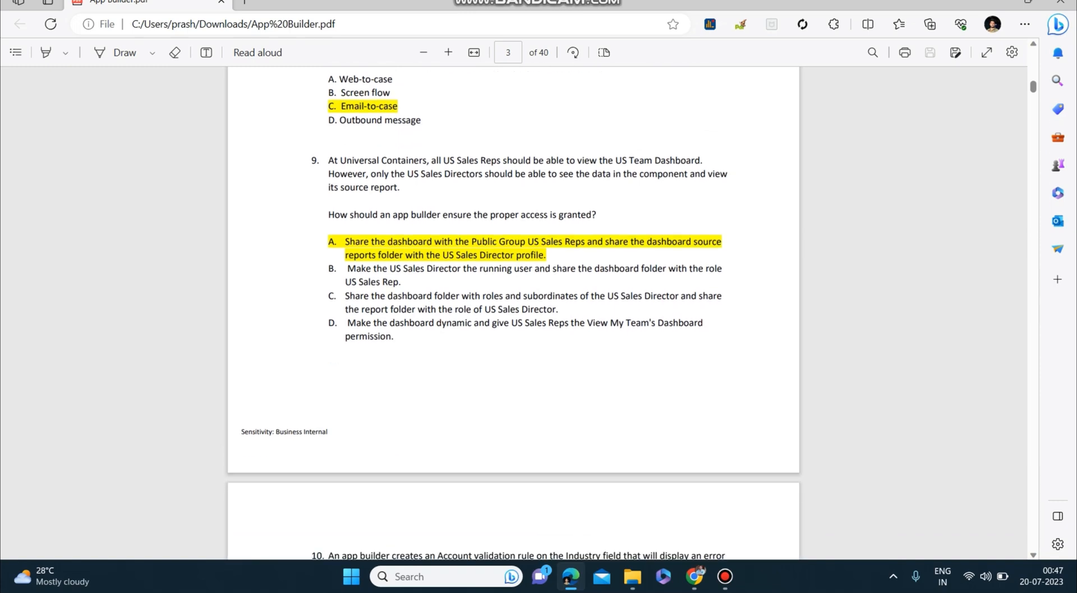
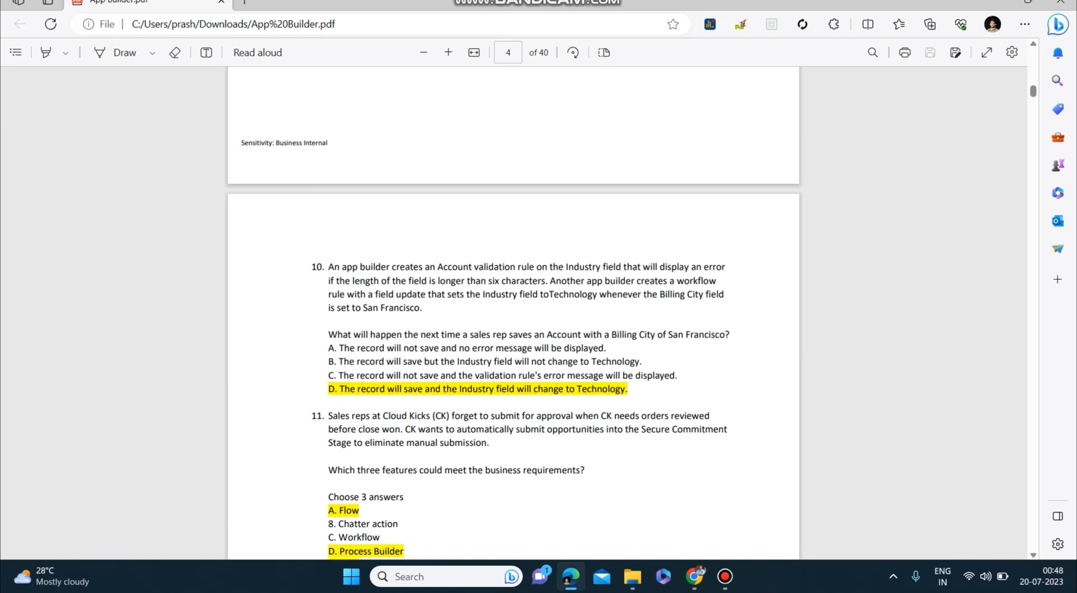
Step: Raise the screen brightness while reading questions 11 and 12 with Validation Rules highlighted
{"action": "key", "text": "XF86MonBrightnessUp"}
{"action": "scroll", "coordinate": [513, 336], "scroll_direction": "down", "scroll_amount": 2}
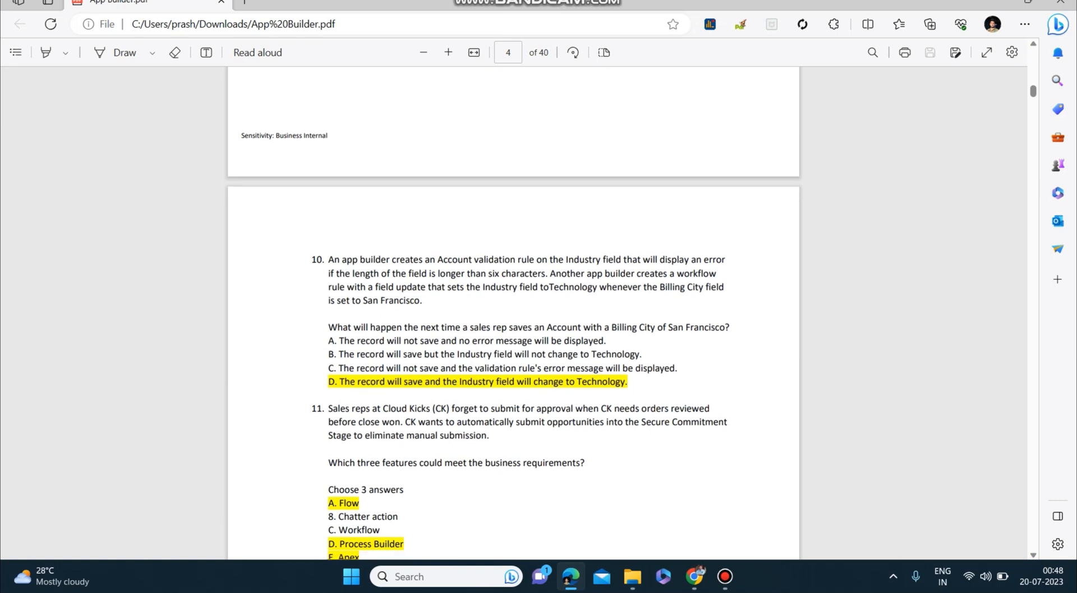
{"action": "scroll", "coordinate": [513, 336], "scroll_direction": "down", "scroll_amount": 1}
{"action": "scroll", "coordinate": [513, 336], "scroll_direction": "down", "scroll_amount": 1}
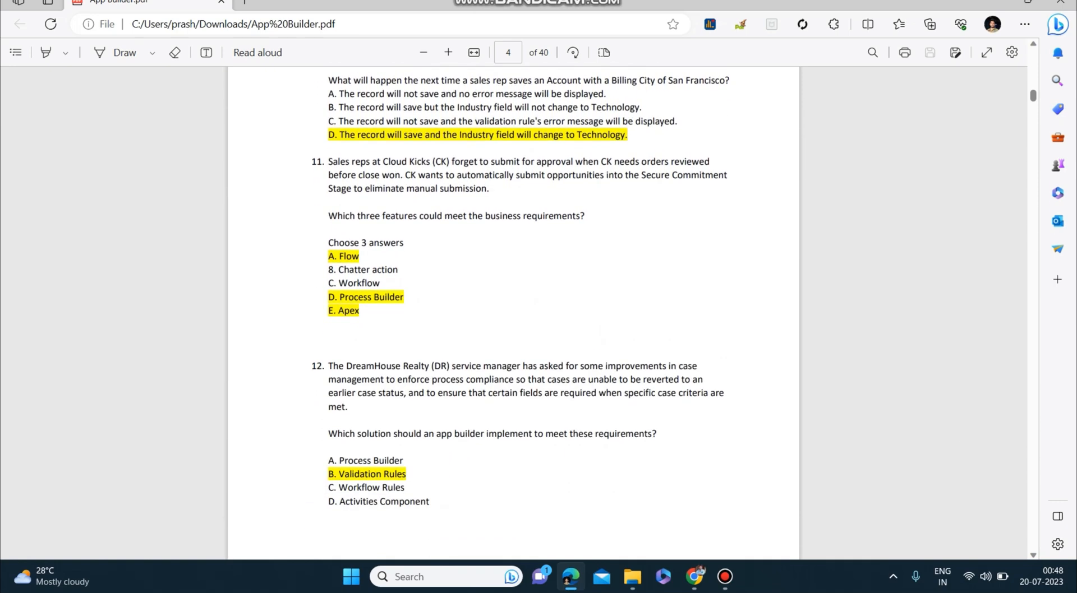
{"action": "scroll", "coordinate": [513, 336], "scroll_direction": "down", "scroll_amount": 1}
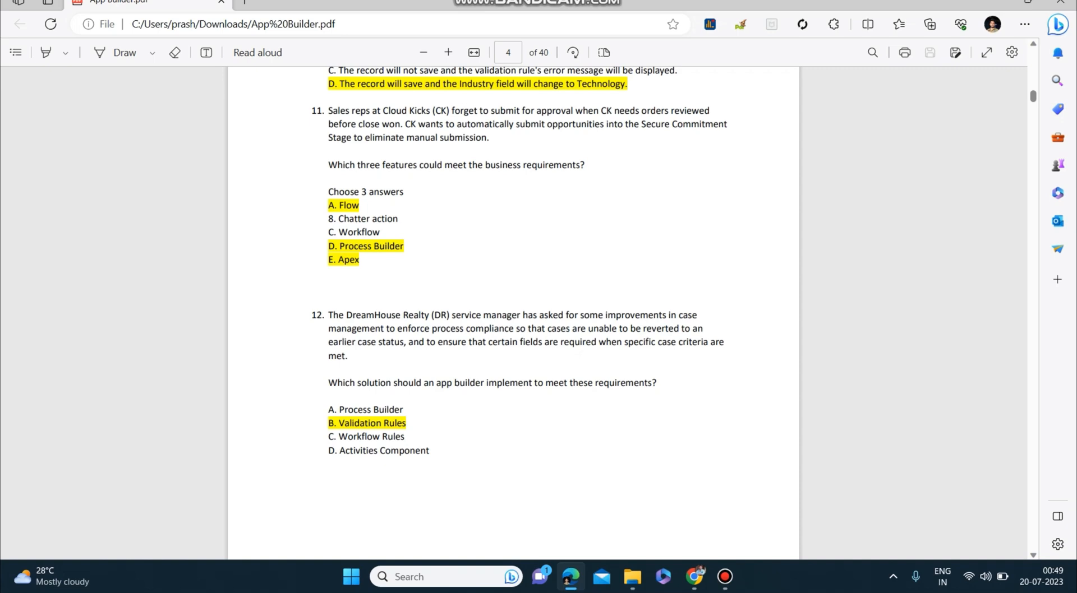
{"action": "scroll", "coordinate": [513, 311], "scroll_direction": "down", "scroll_amount": 1}
{"action": "scroll", "coordinate": [513, 310], "scroll_direction": "down", "scroll_amount": 2}
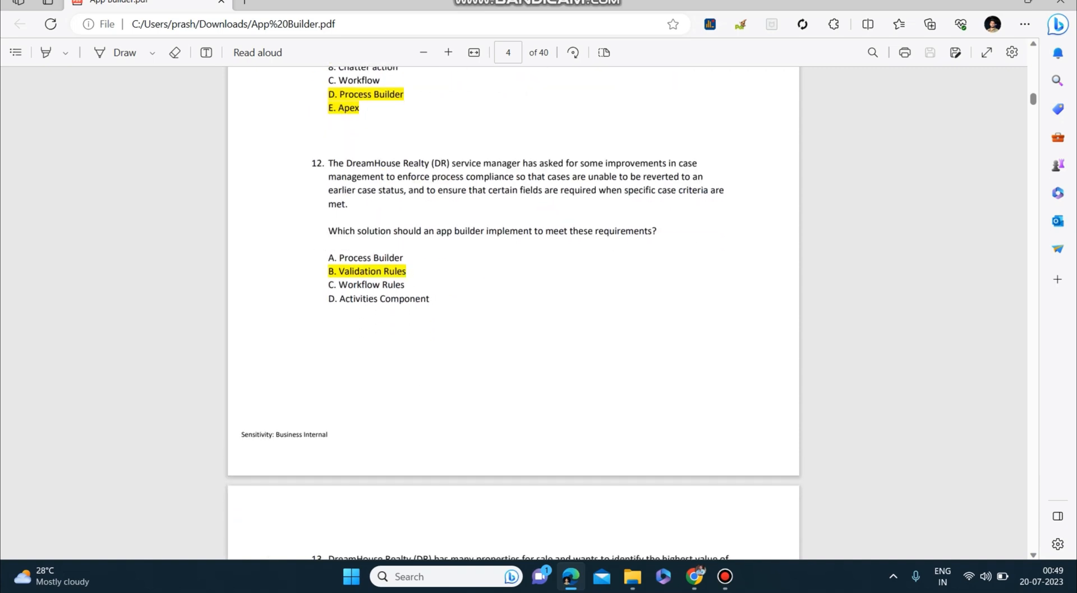
{"action": "scroll", "coordinate": [513, 311], "scroll_direction": "down", "scroll_amount": 1}
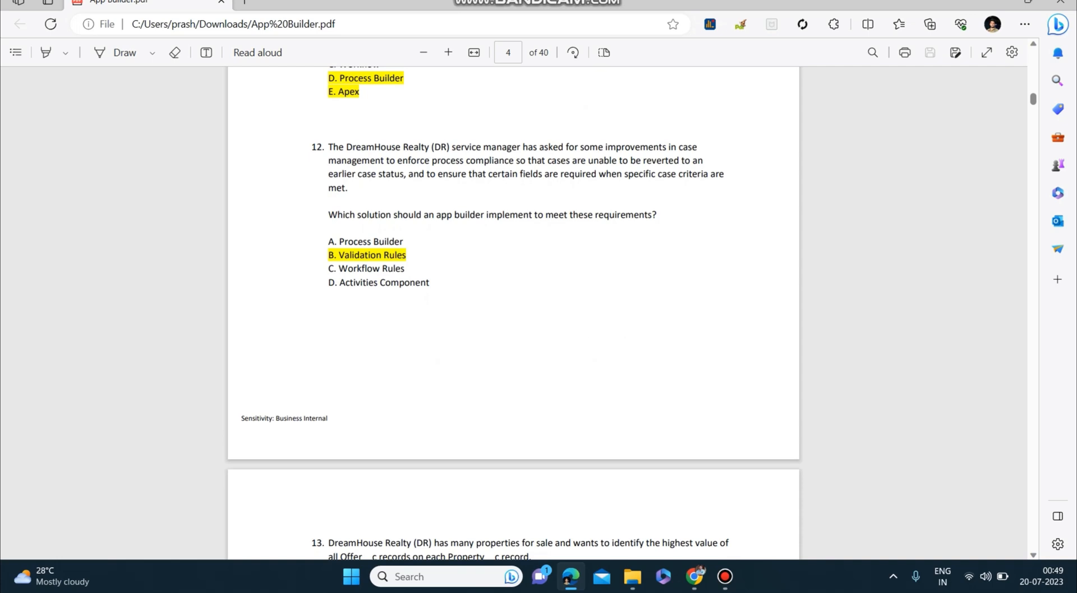
{"action": "scroll", "coordinate": [513, 313], "scroll_direction": "down", "scroll_amount": 1}
{"action": "scroll", "coordinate": [513, 312], "scroll_direction": "down", "scroll_amount": 1}
{"action": "scroll", "coordinate": [513, 312], "scroll_direction": "down", "scroll_amount": 2}
{"action": "scroll", "coordinate": [513, 312], "scroll_direction": "down", "scroll_amount": 1}
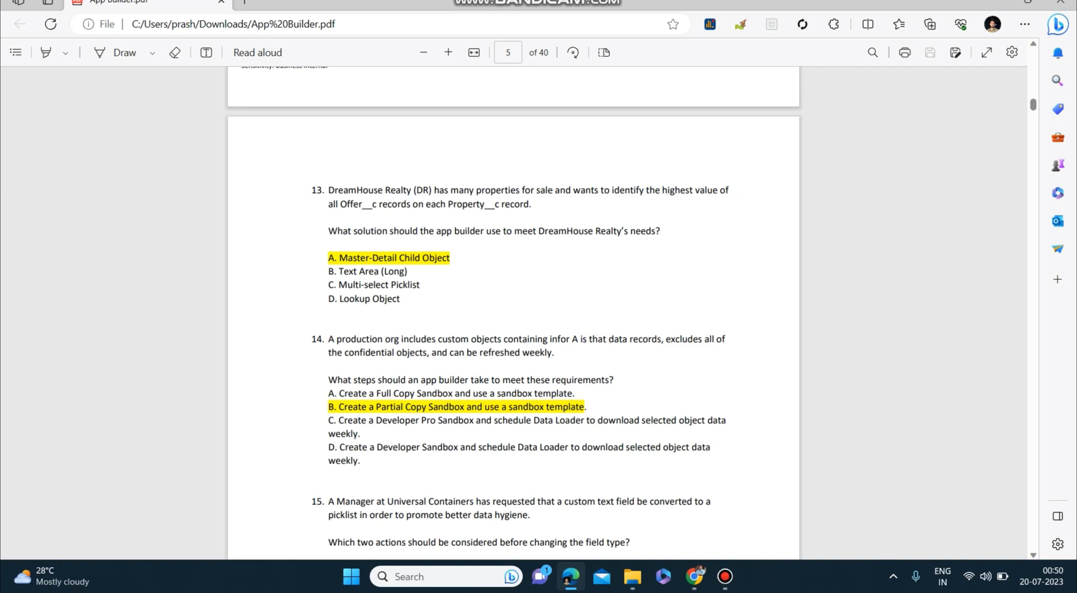
{"action": "scroll", "coordinate": [513, 315], "scroll_direction": "down", "scroll_amount": 3}
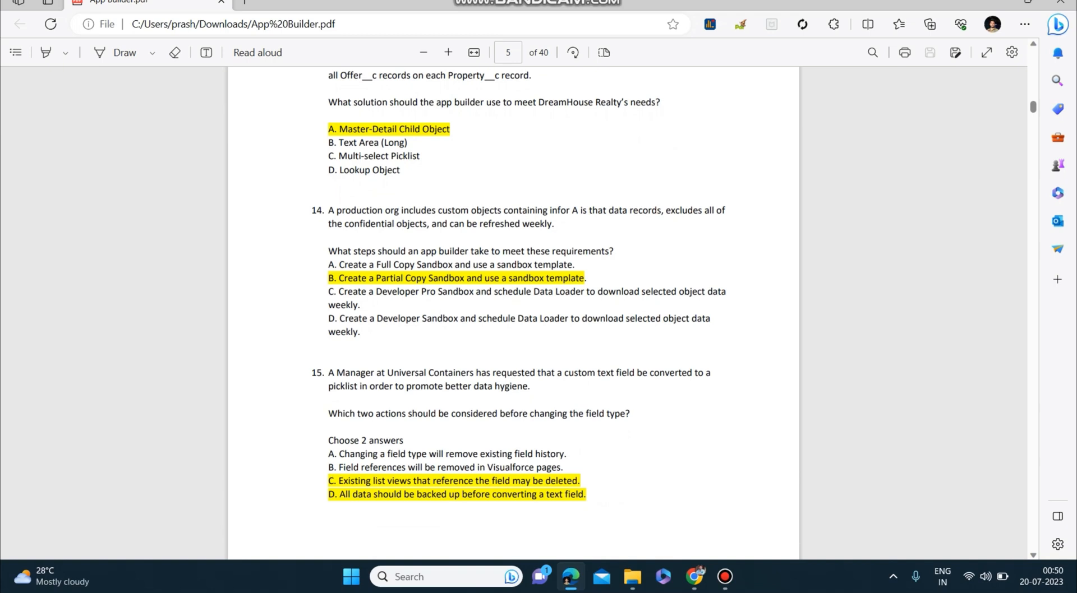
{"action": "scroll", "coordinate": [514, 315], "scroll_direction": "down", "scroll_amount": 2}
{"action": "scroll", "coordinate": [513, 315], "scroll_direction": "down", "scroll_amount": 2}
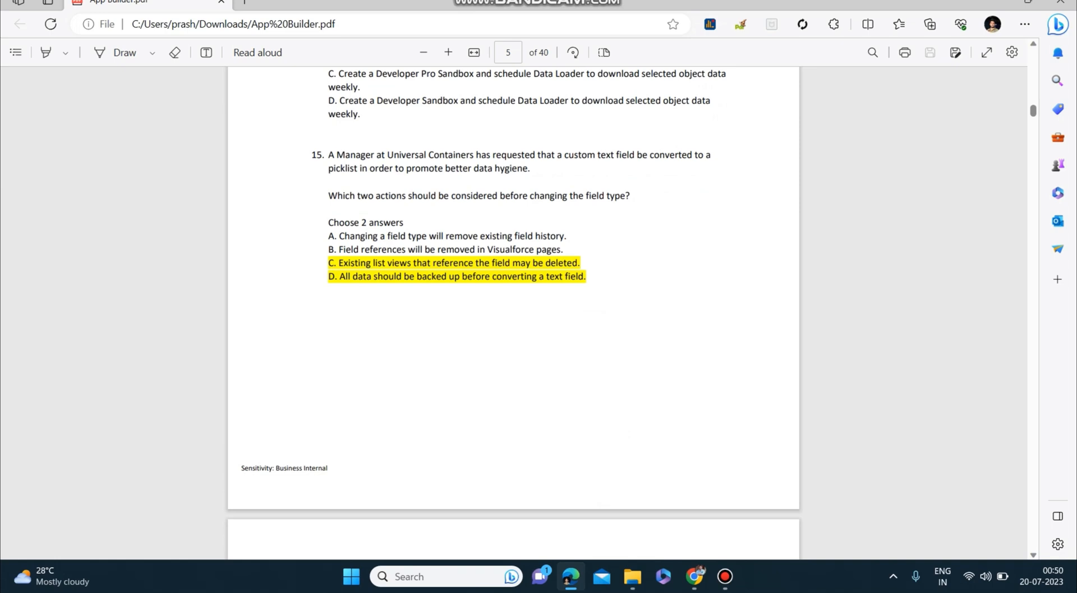
{"action": "scroll", "coordinate": [513, 310], "scroll_direction": "down", "scroll_amount": 1}
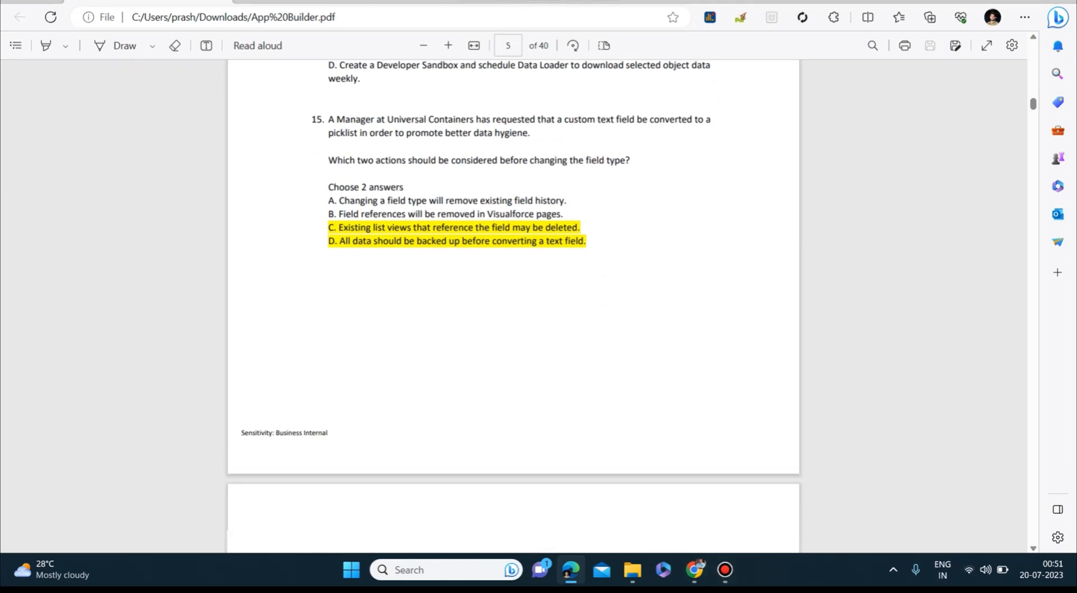
{"action": "scroll", "coordinate": [513, 311], "scroll_direction": "down", "scroll_amount": 3}
{"action": "scroll", "coordinate": [514, 311], "scroll_direction": "down", "scroll_amount": 2}
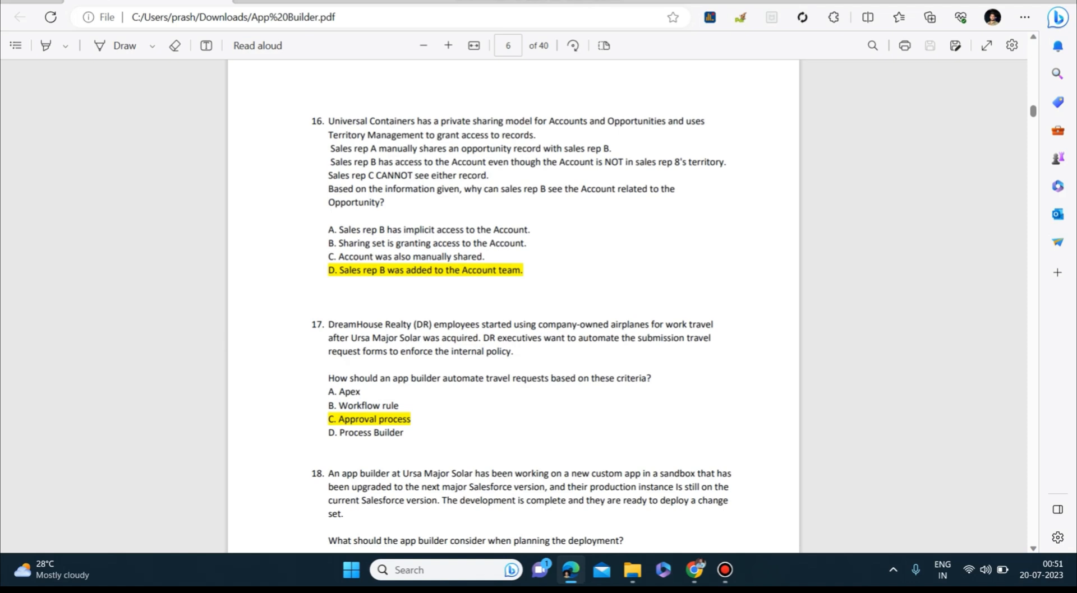
{"action": "scroll", "coordinate": [513, 311], "scroll_direction": "down", "scroll_amount": 3}
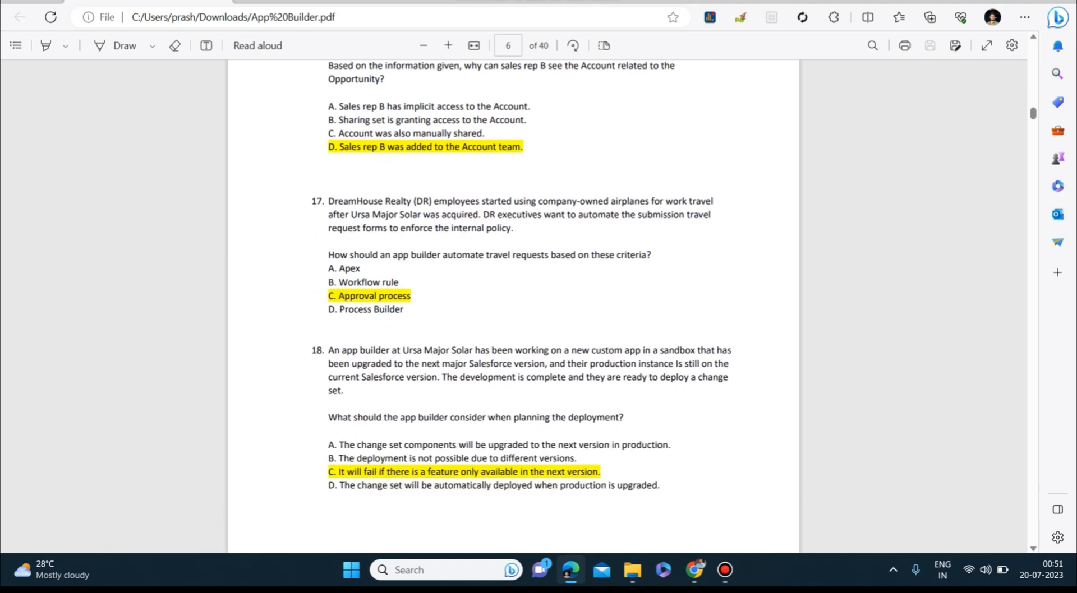
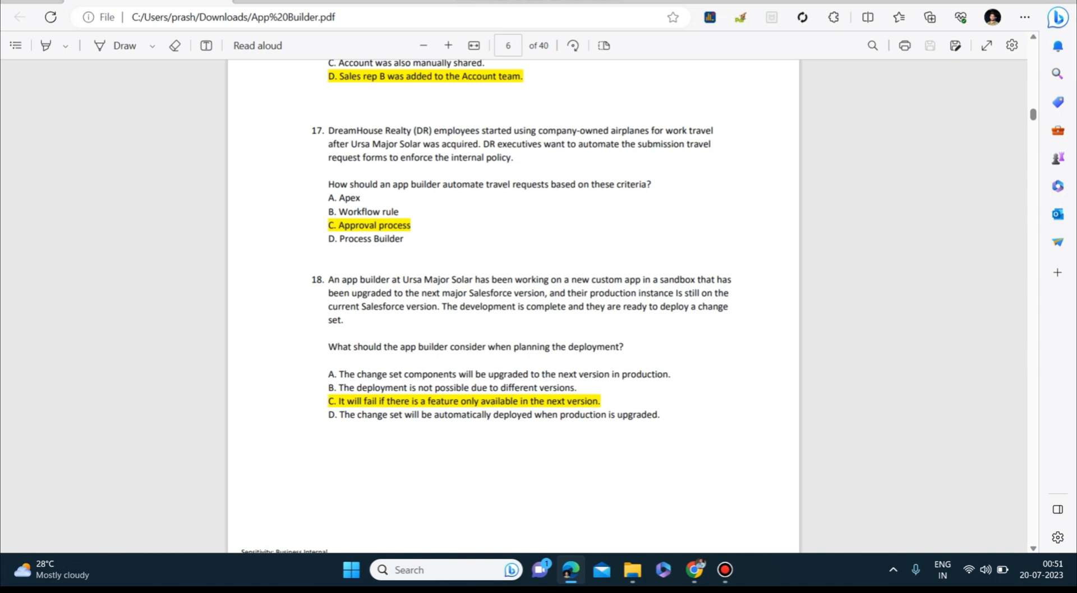
{"action": "scroll", "coordinate": [513, 303], "scroll_direction": "down", "scroll_amount": 3}
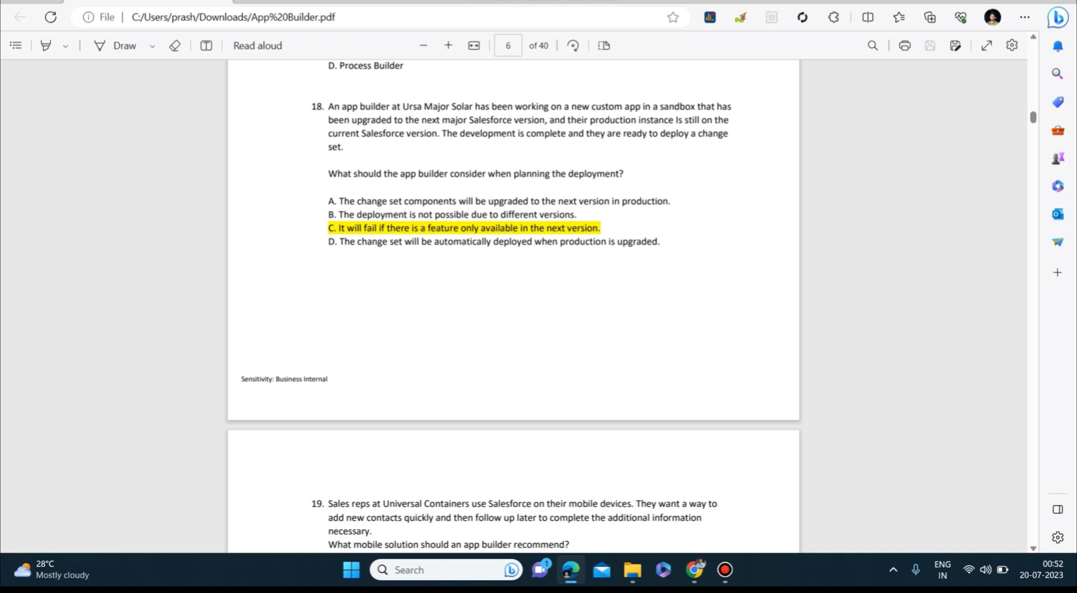
{"action": "scroll", "coordinate": [513, 320], "scroll_direction": "down", "scroll_amount": 3}
{"action": "scroll", "coordinate": [513, 319], "scroll_direction": "down", "scroll_amount": 1}
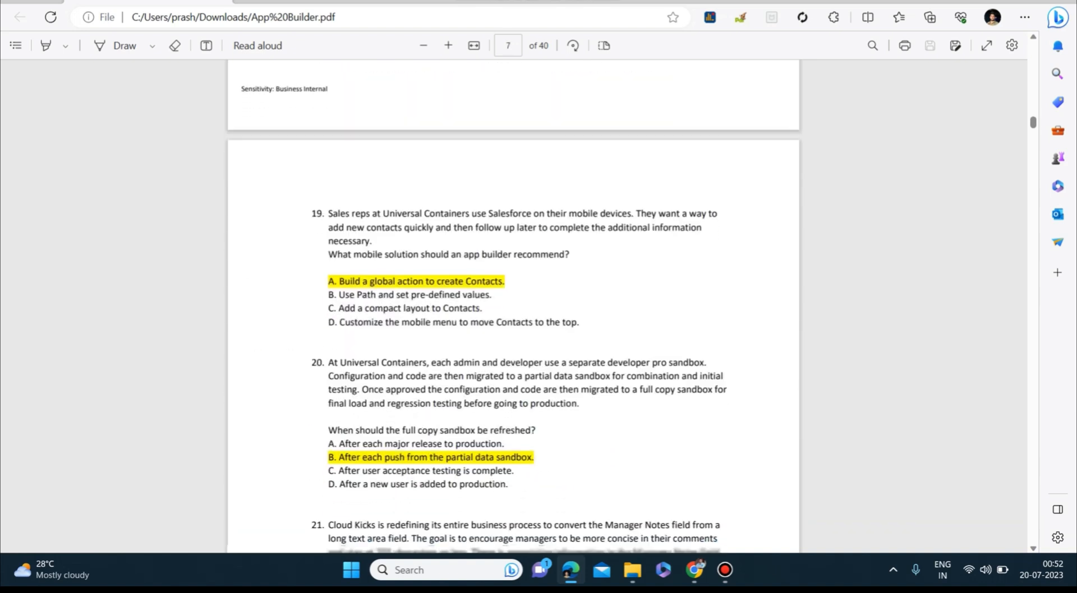
{"action": "scroll", "coordinate": [514, 319], "scroll_direction": "down", "scroll_amount": 1}
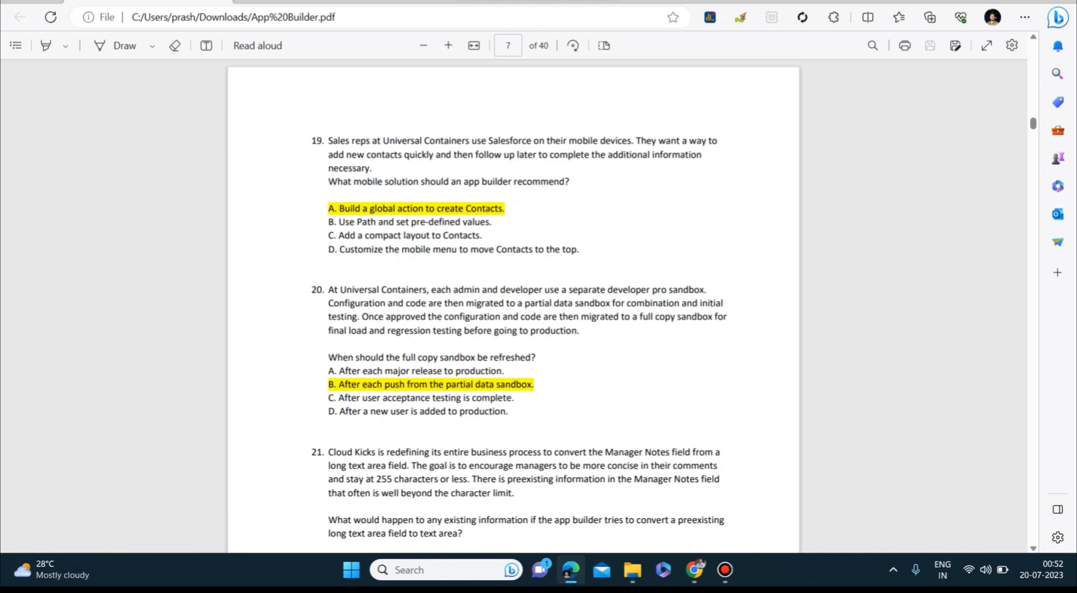
{"action": "scroll", "coordinate": [513, 307], "scroll_direction": "down", "scroll_amount": 1}
{"action": "scroll", "coordinate": [513, 306], "scroll_direction": "down", "scroll_amount": 2}
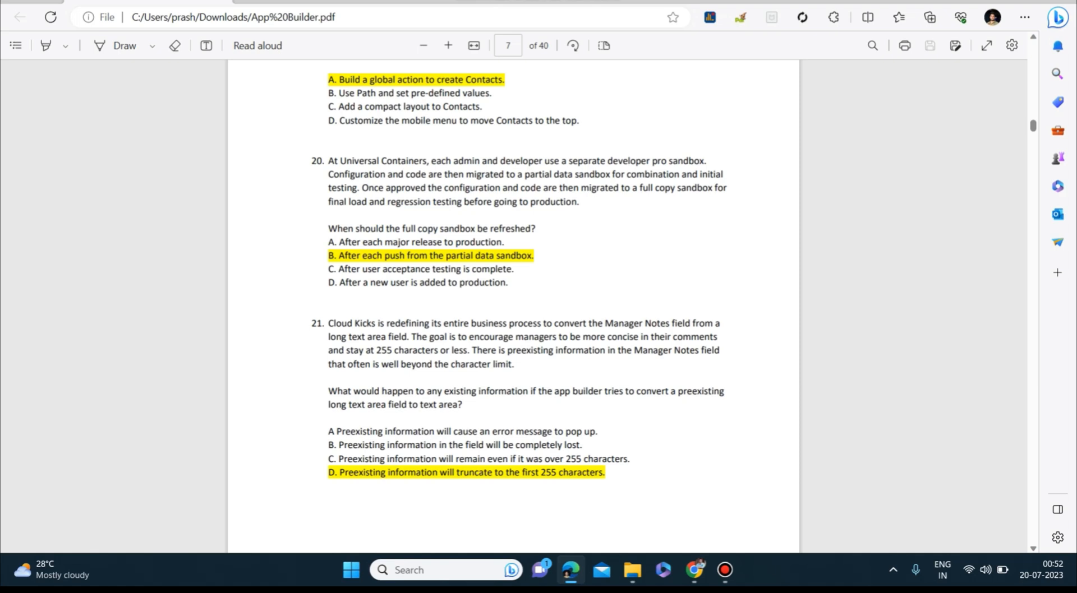
{"action": "scroll", "coordinate": [519, 270], "scroll_direction": "down", "scroll_amount": 1}
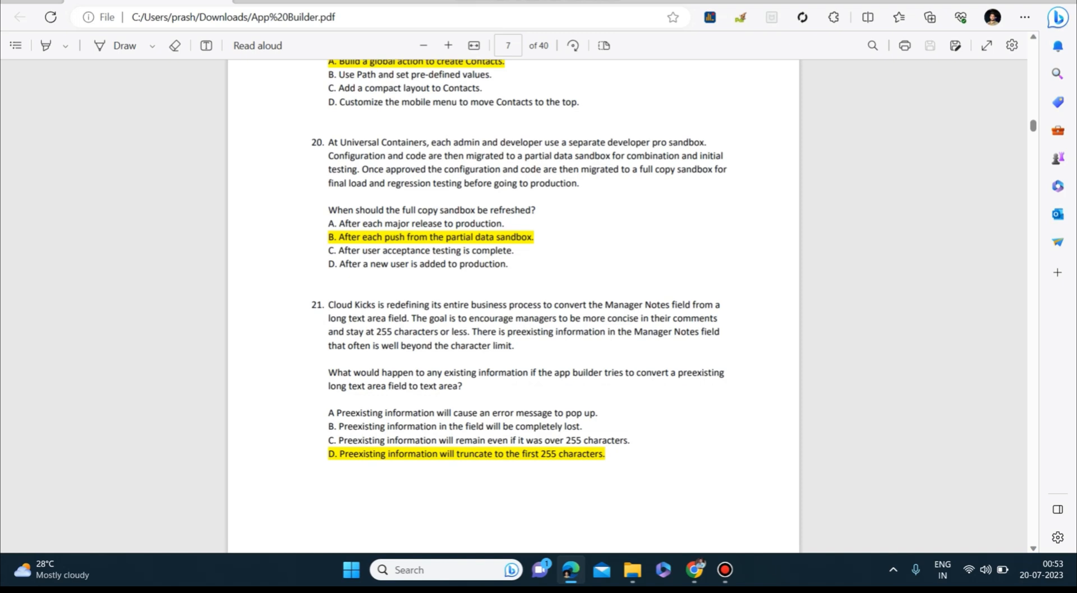
{"action": "scroll", "coordinate": [513, 302], "scroll_direction": "down", "scroll_amount": 1}
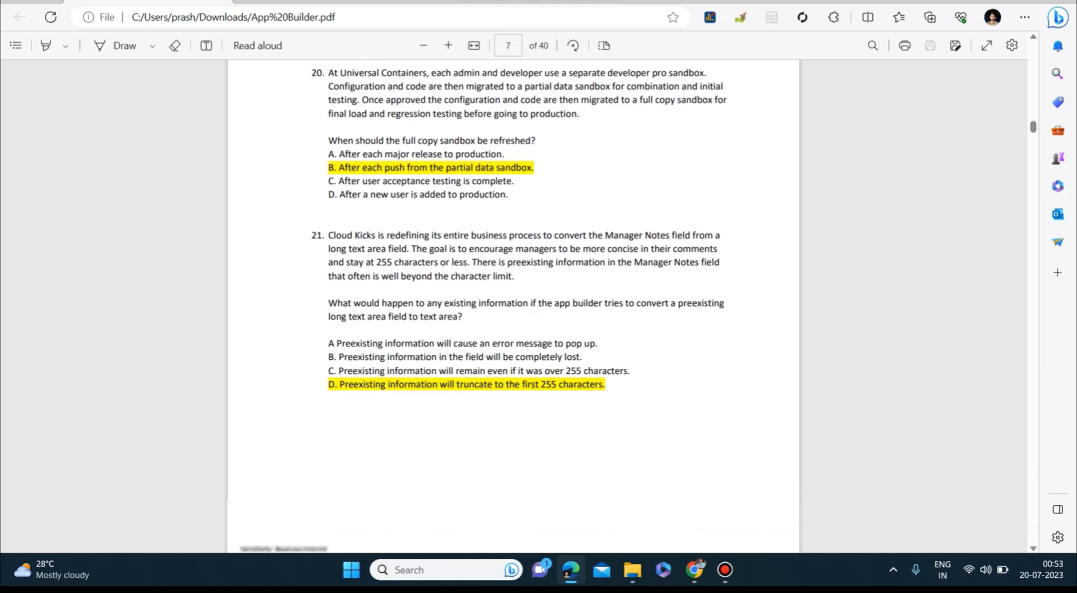
{"action": "scroll", "coordinate": [513, 303], "scroll_direction": "down", "scroll_amount": 1}
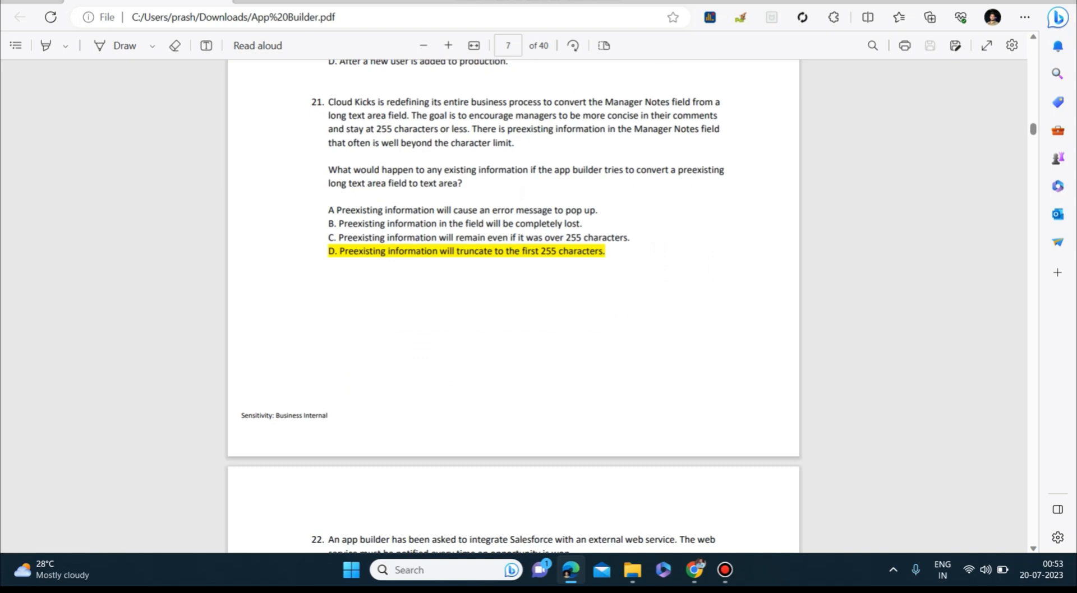
{"action": "scroll", "coordinate": [514, 307], "scroll_direction": "down", "scroll_amount": 1}
{"action": "scroll", "coordinate": [513, 307], "scroll_direction": "down", "scroll_amount": 2}
{"action": "scroll", "coordinate": [513, 307], "scroll_direction": "down", "scroll_amount": 2}
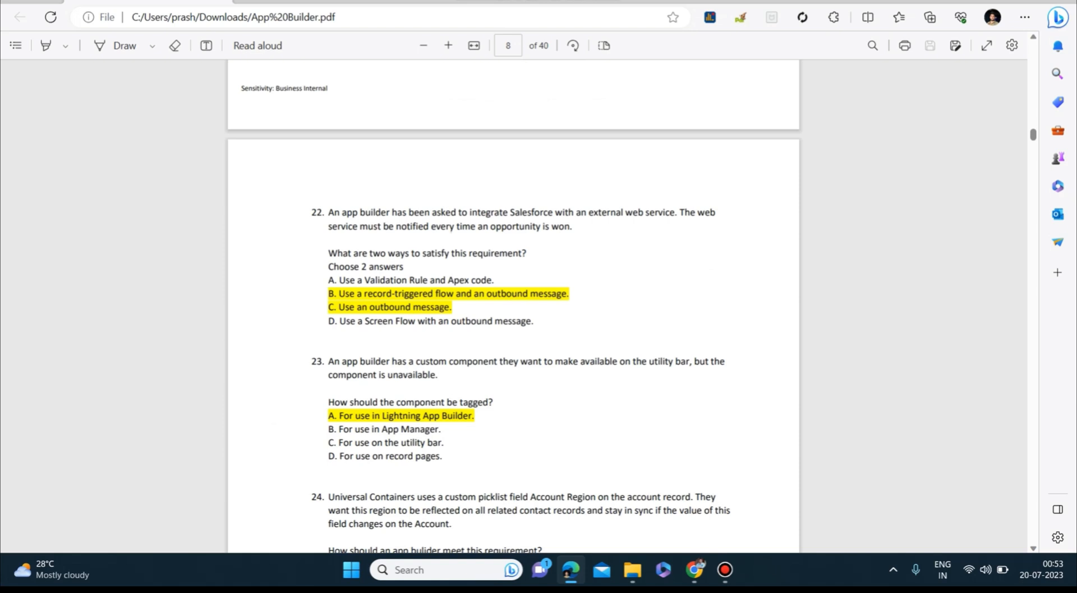
{"action": "scroll", "coordinate": [513, 306], "scroll_direction": "down", "scroll_amount": 1}
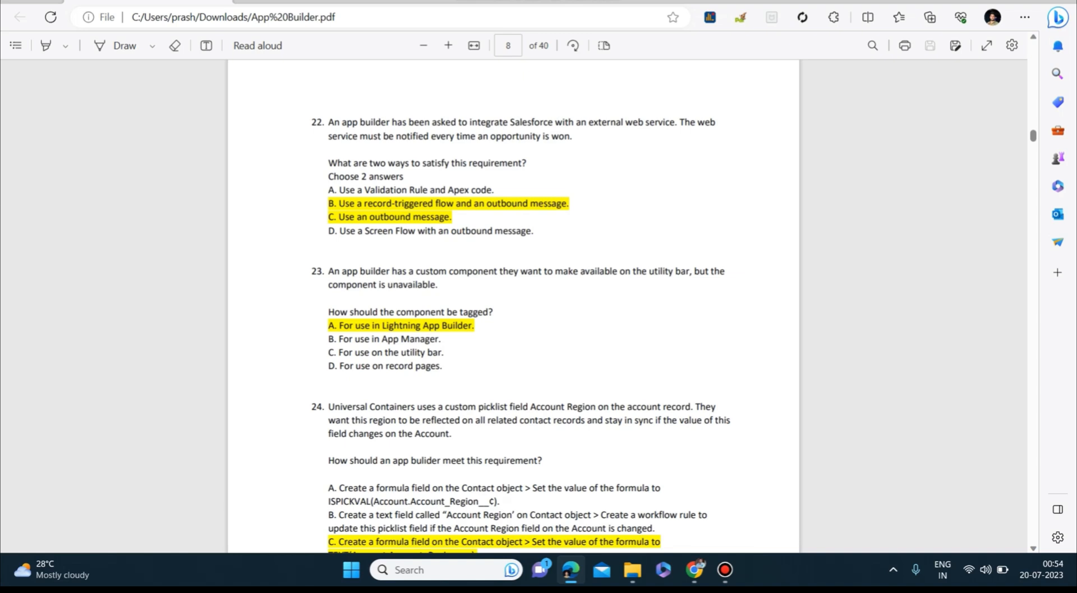
{"action": "scroll", "coordinate": [539, 307], "scroll_direction": "down", "scroll_amount": 2}
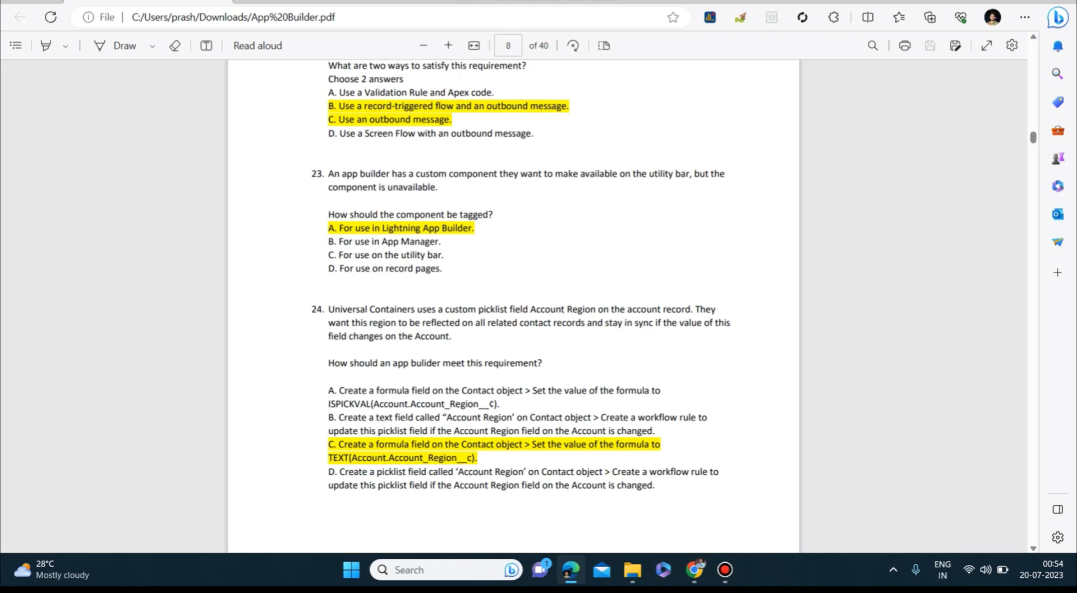
{"action": "scroll", "coordinate": [513, 303], "scroll_direction": "down", "scroll_amount": 2}
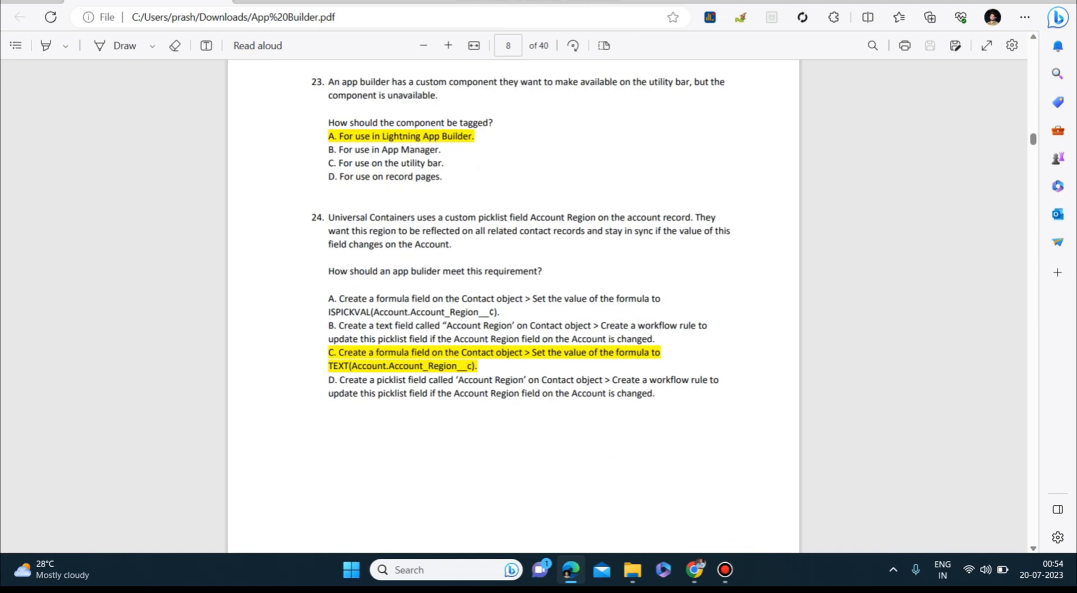
{"action": "scroll", "coordinate": [514, 306], "scroll_direction": "down", "scroll_amount": 1}
{"action": "scroll", "coordinate": [513, 306], "scroll_direction": "down", "scroll_amount": 1}
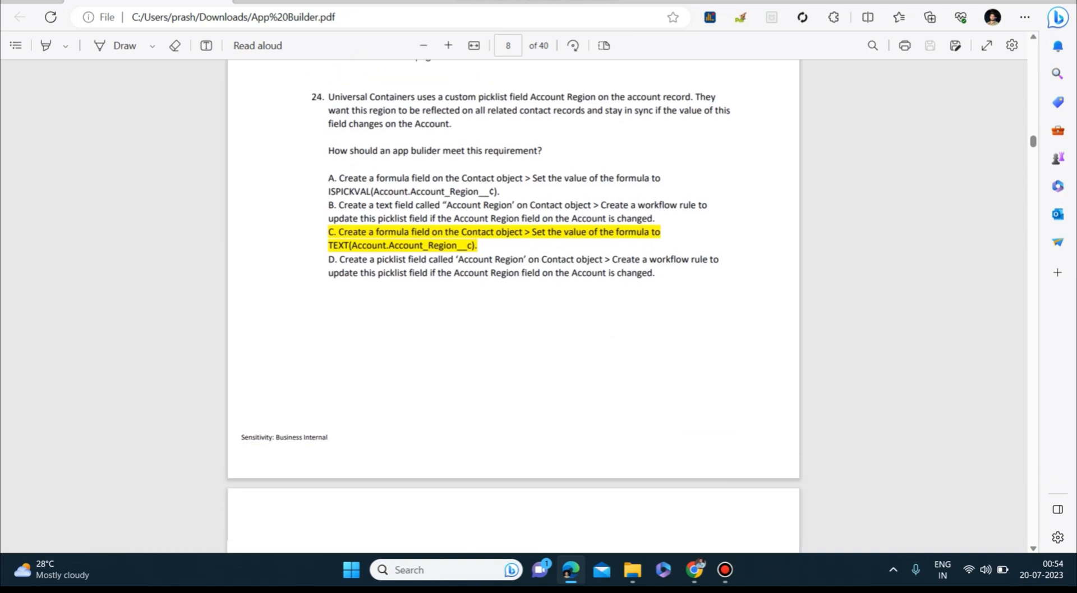
{"action": "scroll", "coordinate": [513, 305], "scroll_direction": "down", "scroll_amount": 3}
{"action": "scroll", "coordinate": [514, 305], "scroll_direction": "down", "scroll_amount": 1}
{"action": "scroll", "coordinate": [514, 306], "scroll_direction": "down", "scroll_amount": 1}
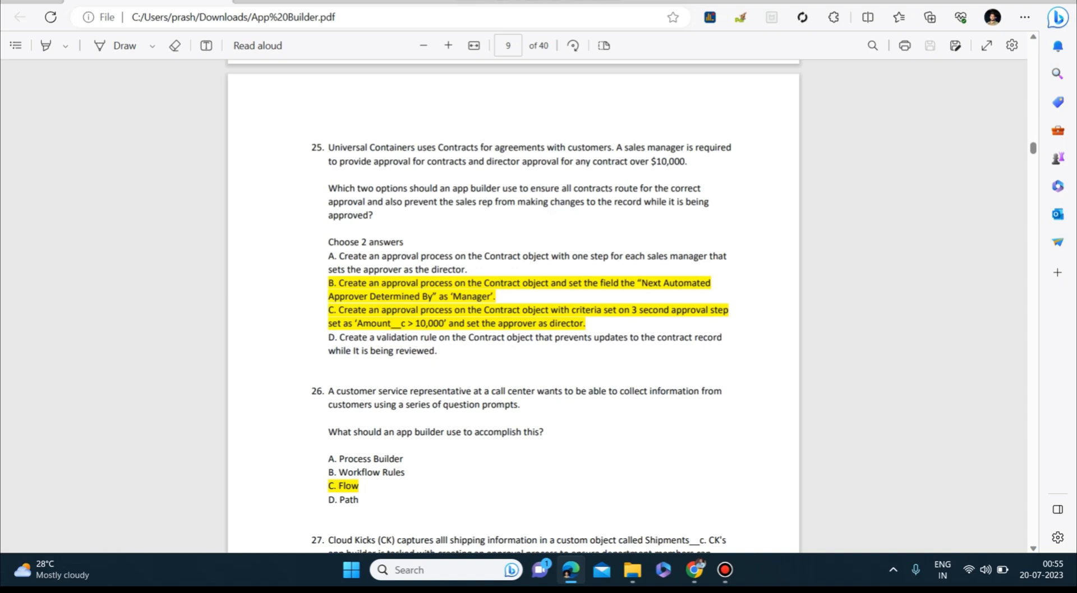
{"action": "scroll", "coordinate": [514, 307], "scroll_direction": "down", "scroll_amount": 3}
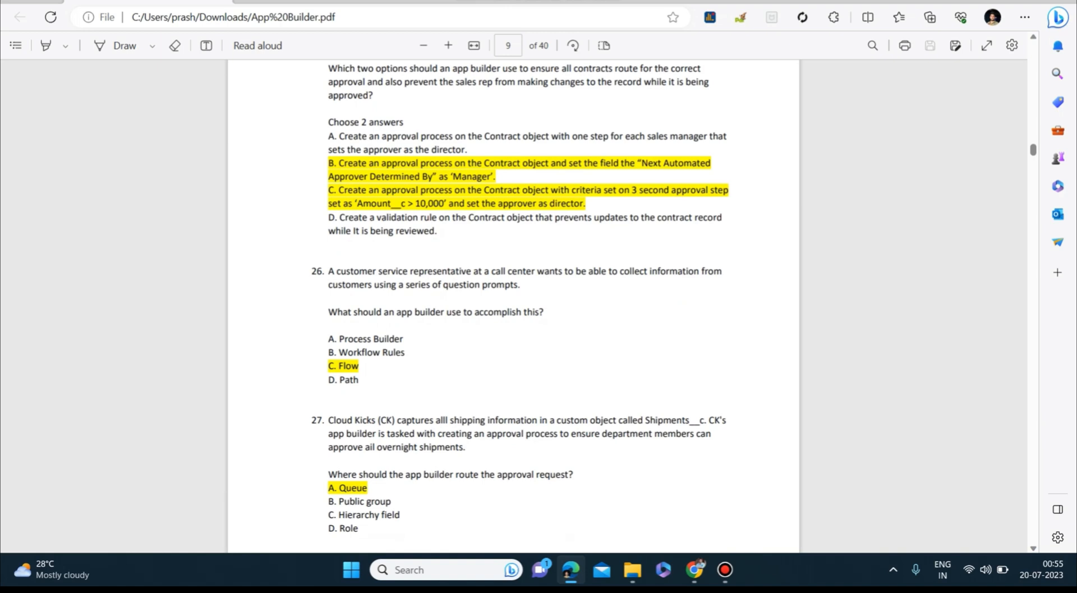
{"action": "left_click_drag", "start_coordinate": [359, 366], "coordinate": [332, 366]}
{"action": "scroll", "coordinate": [333, 326], "scroll_direction": "down", "scroll_amount": 1}
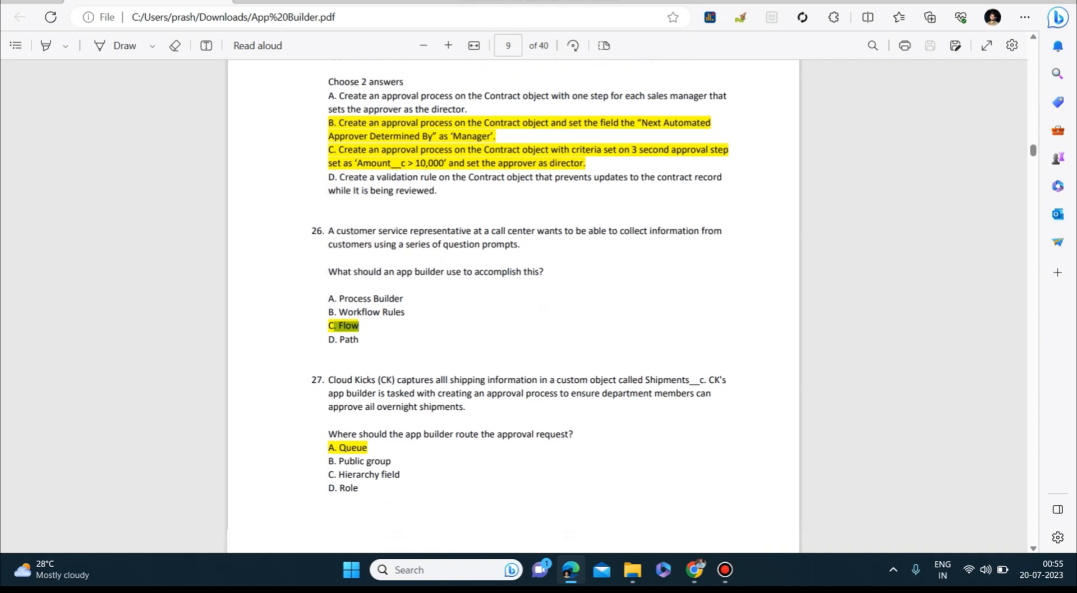
{"action": "scroll", "coordinate": [513, 302], "scroll_direction": "down", "scroll_amount": 5}
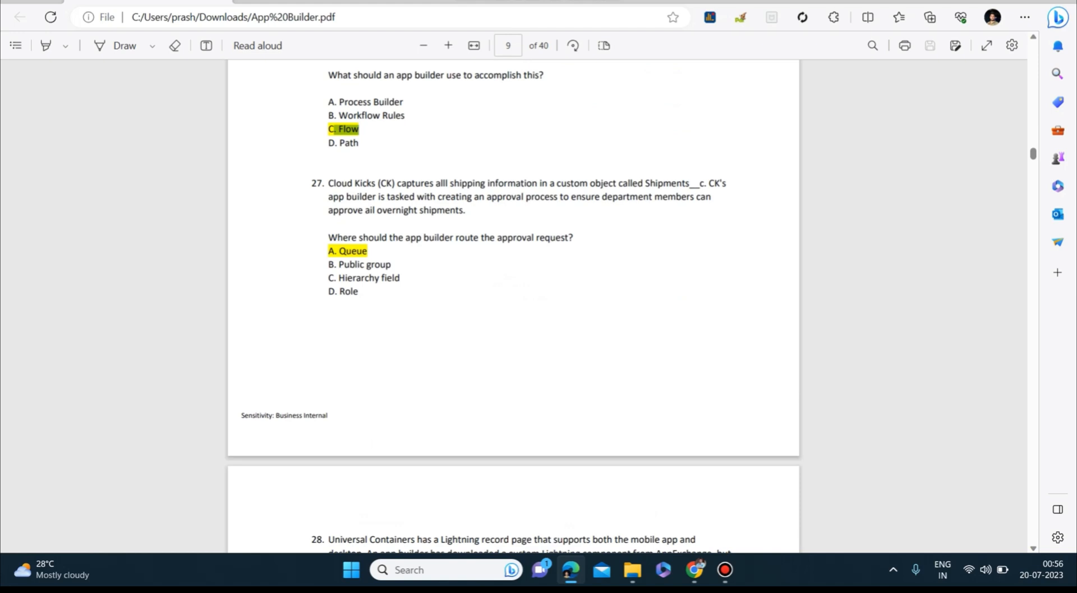
{"action": "scroll", "coordinate": [513, 329], "scroll_direction": "down", "scroll_amount": 2}
{"action": "scroll", "coordinate": [513, 328], "scroll_direction": "down", "scroll_amount": 2}
{"action": "scroll", "coordinate": [514, 329], "scroll_direction": "down", "scroll_amount": 1}
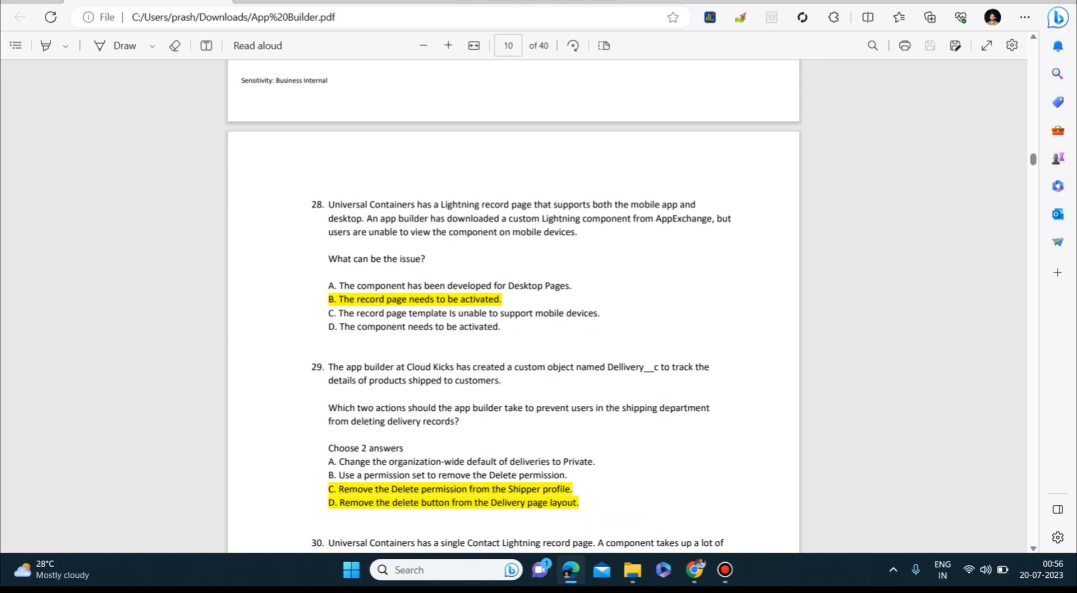
{"action": "scroll", "coordinate": [513, 307], "scroll_direction": "down", "scroll_amount": 2}
{"action": "scroll", "coordinate": [513, 306], "scroll_direction": "down", "scroll_amount": 1}
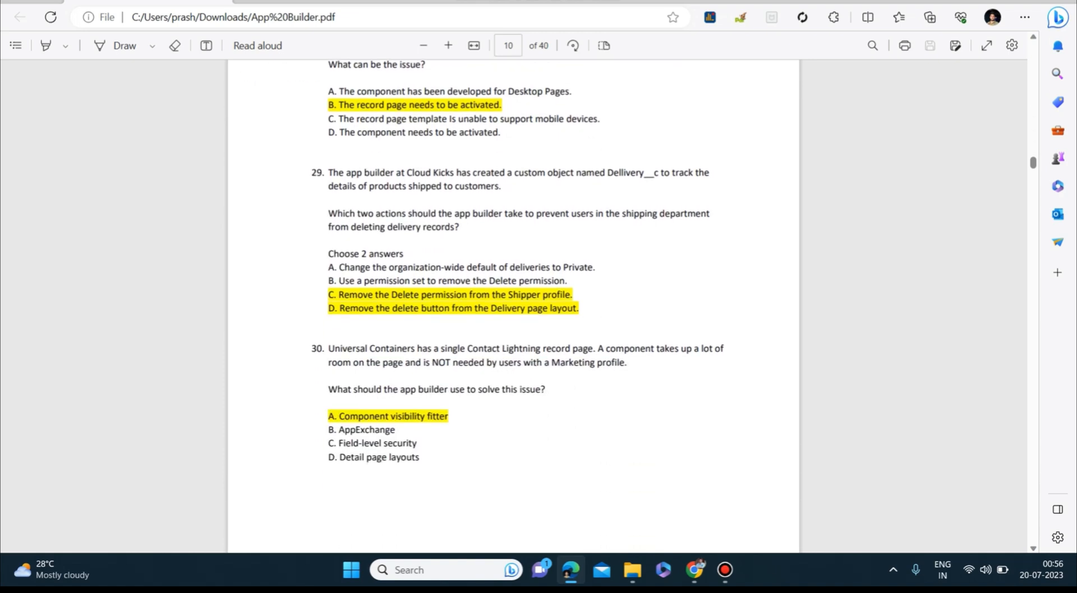